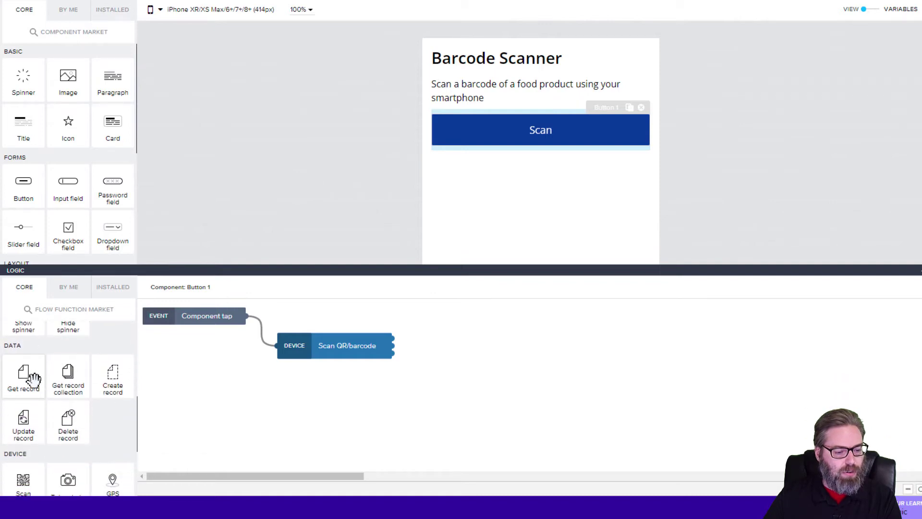
Add a Get record node to the Scan button's logic and connect the first output of Scan QR/barcode to it.
{"action": "left_click_drag", "start_coordinate": [34, 379], "coordinate": [485, 348]}
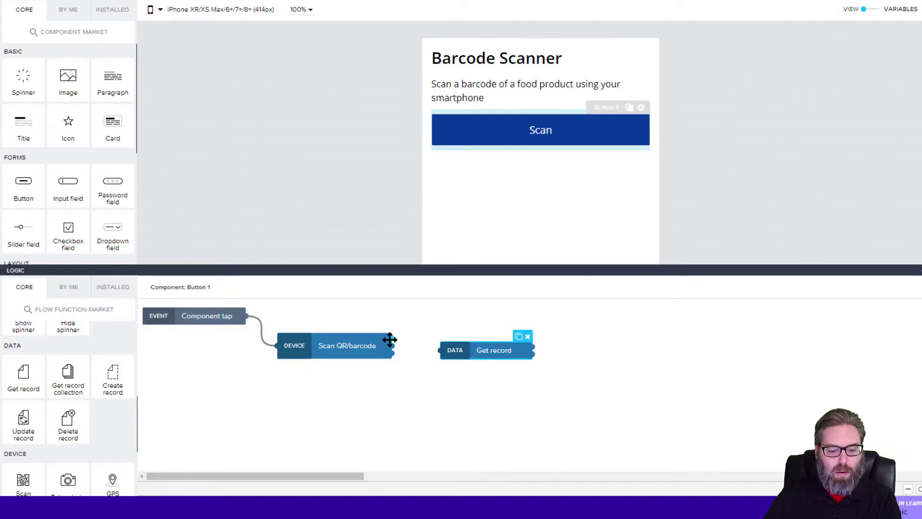
{"action": "left_click_drag", "start_coordinate": [389, 339], "coordinate": [454, 355]}
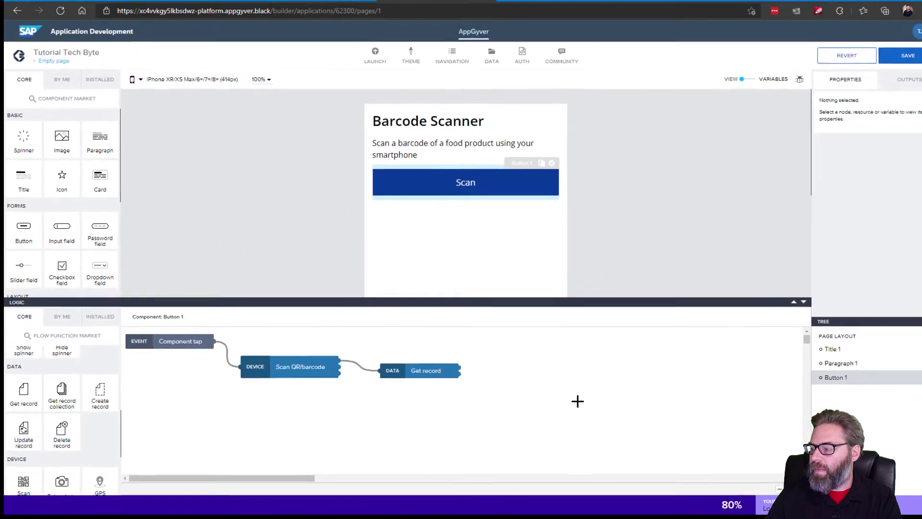
Bind the Get record node's Barcode input to the QR barcode content output of the Scan QR/barcode node and save the application.
{"action": "left_click", "coordinate": [417, 376]}
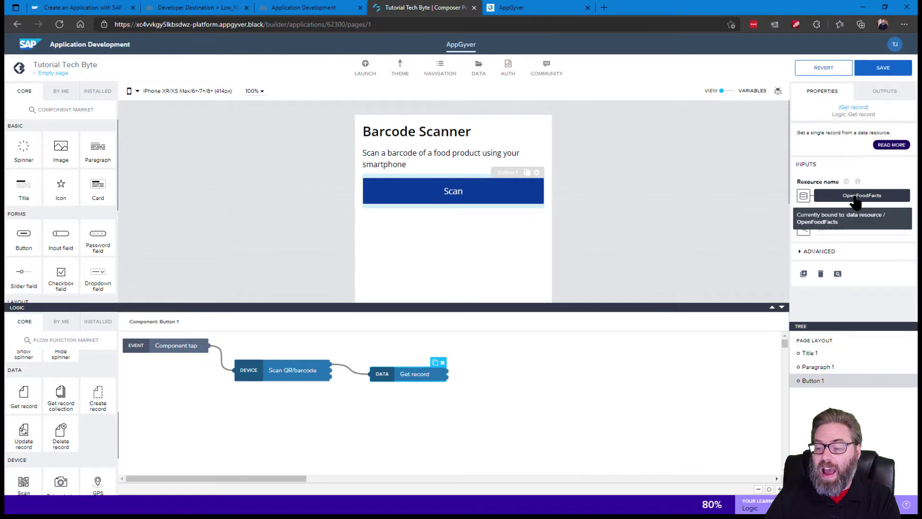
{"action": "mouse_move", "coordinate": [836, 211]}
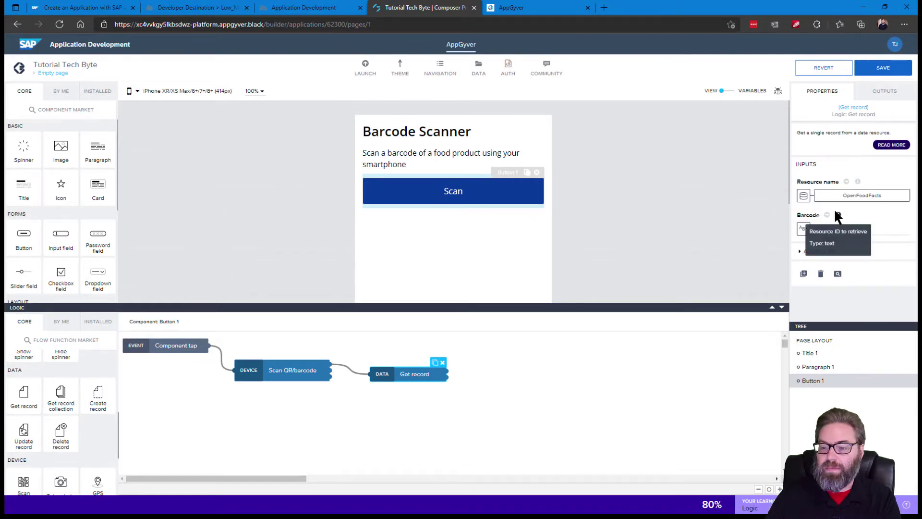
{"action": "left_click", "coordinate": [804, 230]}
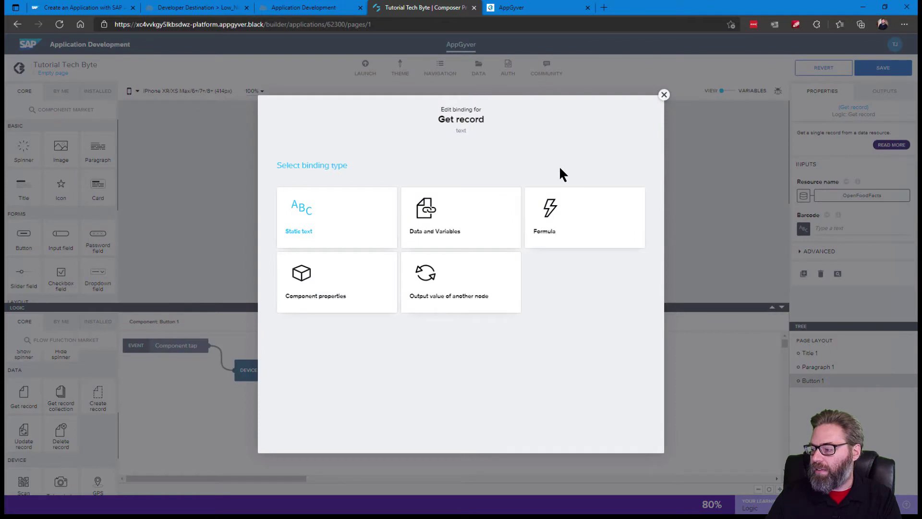
{"action": "left_click", "coordinate": [471, 281]}
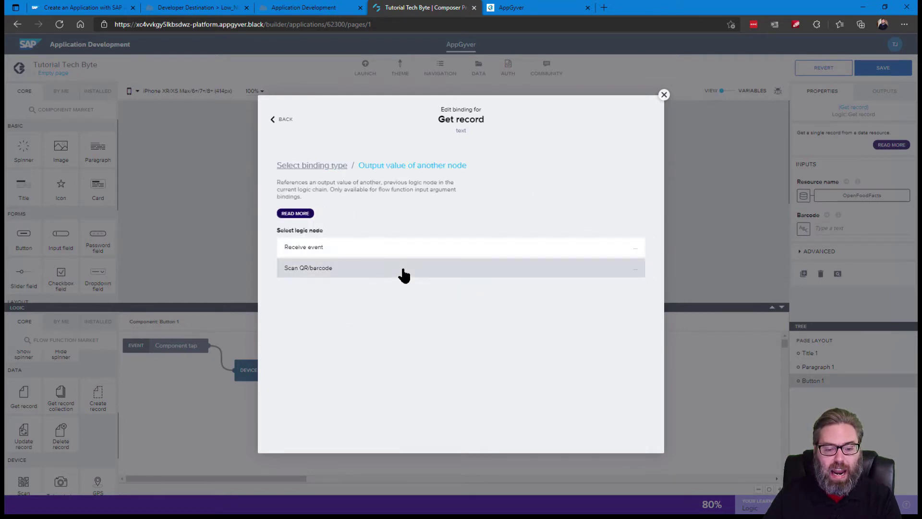
{"action": "left_click", "coordinate": [404, 274]}
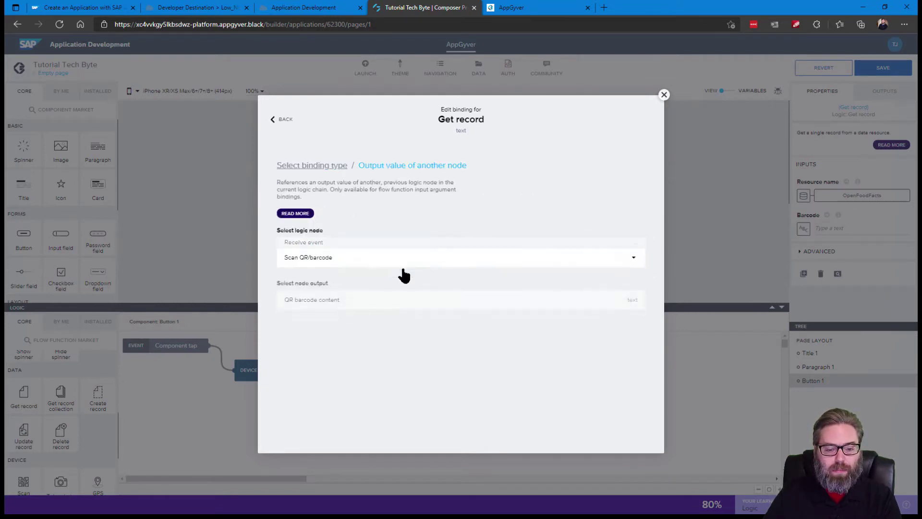
{"action": "left_click", "coordinate": [408, 299]}
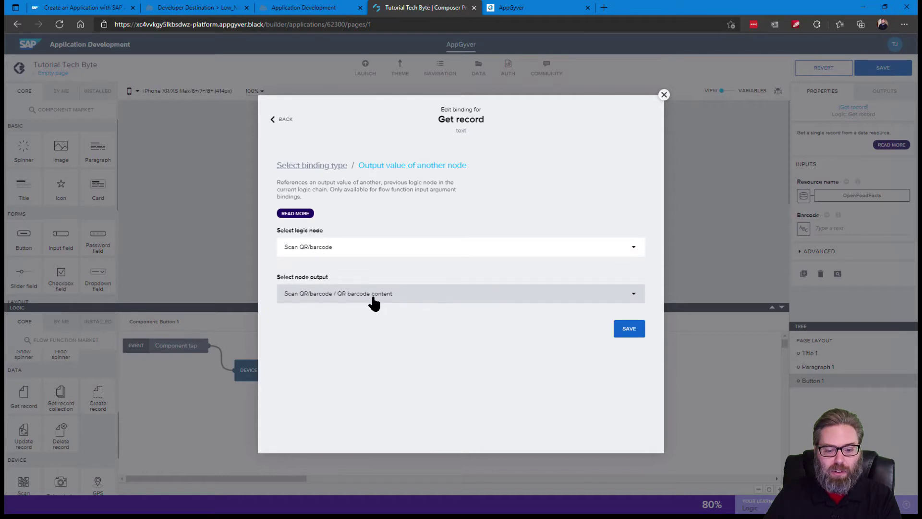
{"action": "left_click", "coordinate": [629, 329]}
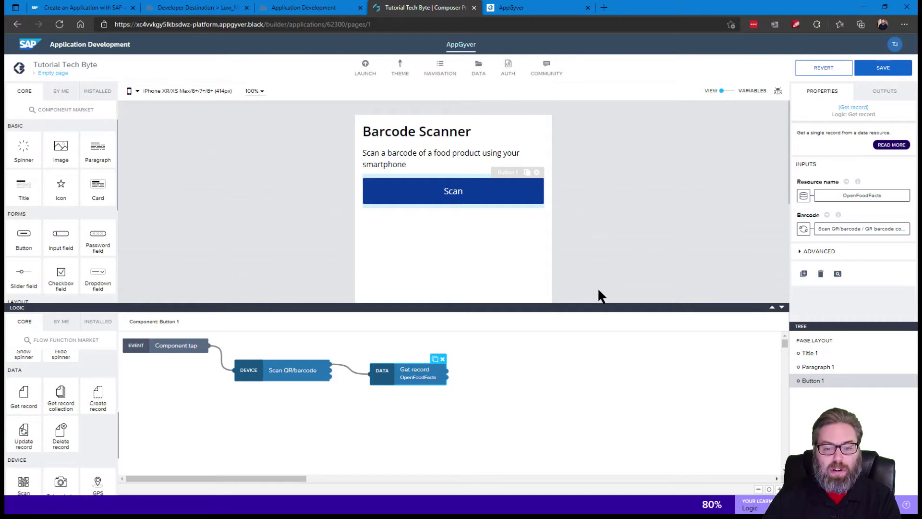
{"action": "left_click", "coordinate": [883, 68]}
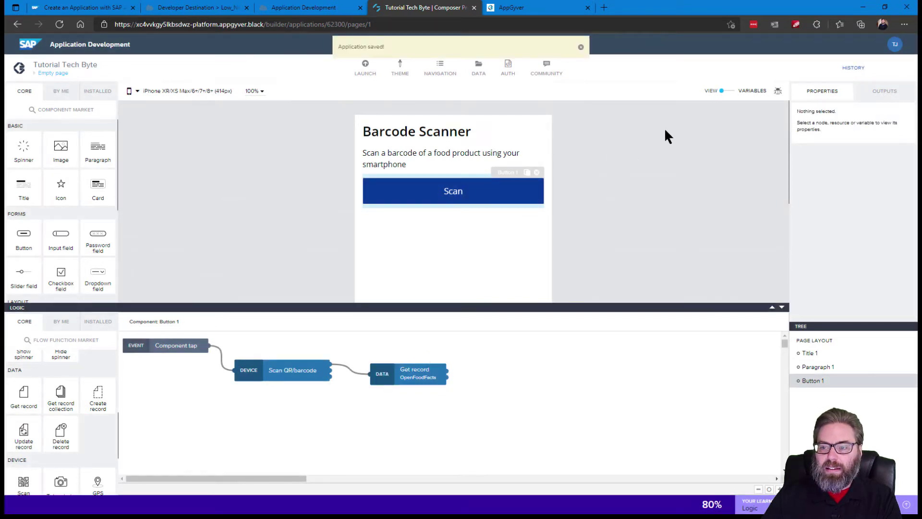
Add a data variable from the OpenFoodFacts resource and set its type to Single data record.
{"action": "left_click", "coordinate": [759, 94]}
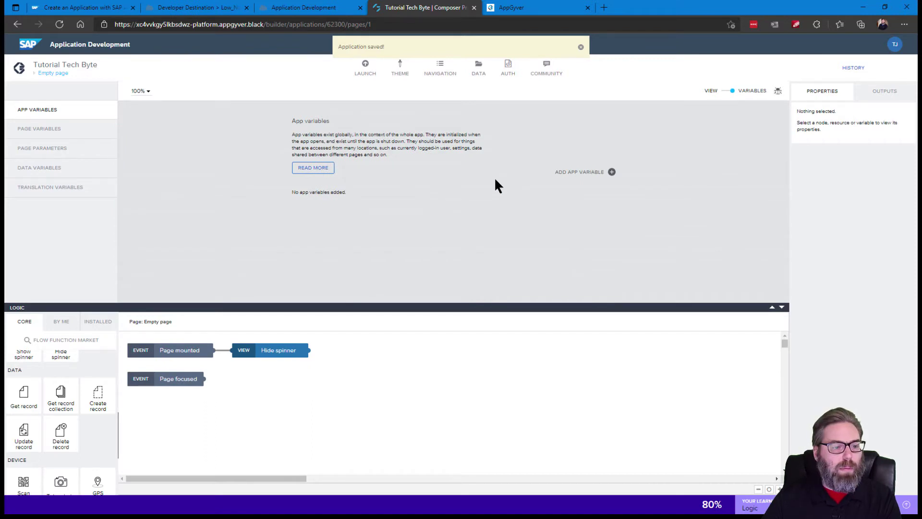
{"action": "left_click", "coordinate": [71, 172]}
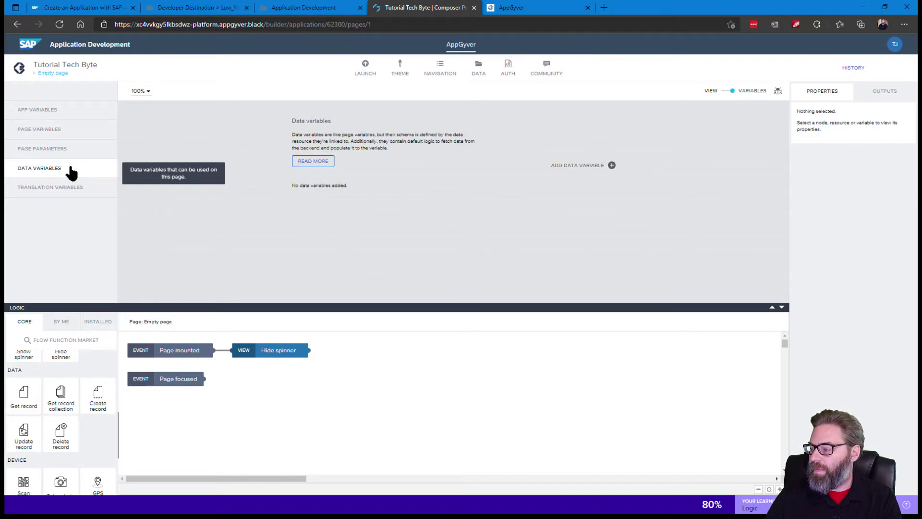
{"action": "left_click", "coordinate": [597, 167]}
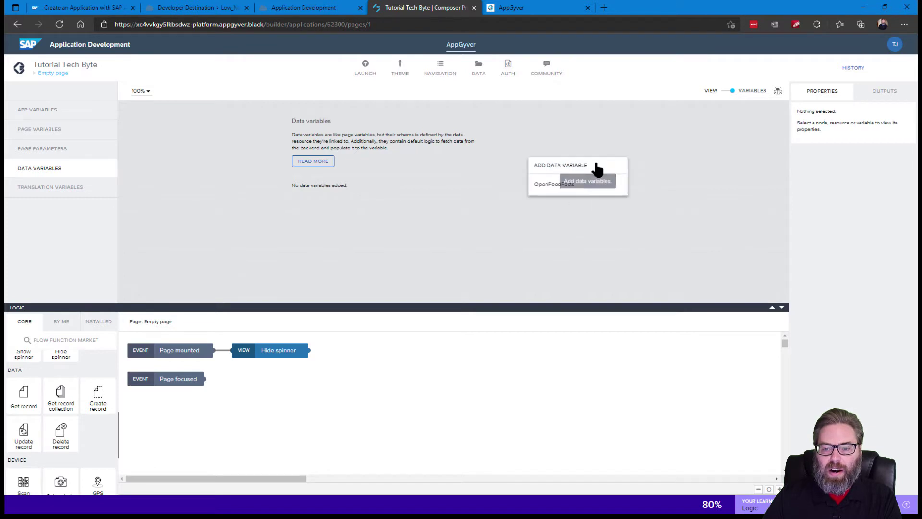
{"action": "left_click", "coordinate": [578, 192]}
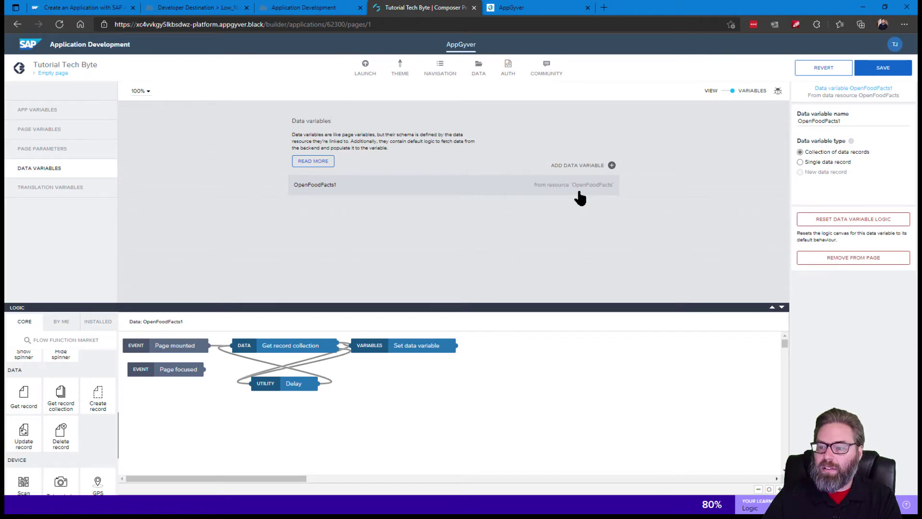
{"action": "left_click", "coordinate": [801, 163]}
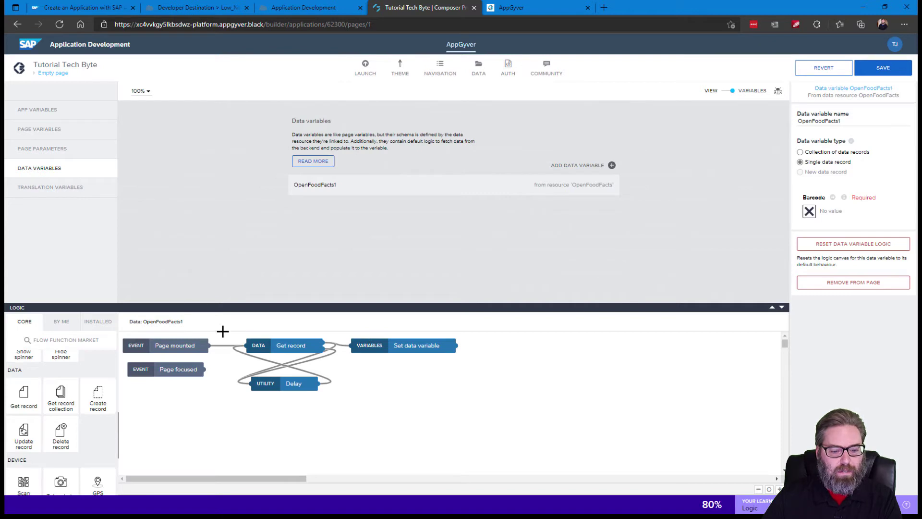
Delete the data variable's default Get record, Set data variable and Delay nodes, and save the application.
{"action": "left_click_drag", "start_coordinate": [223, 330], "coordinate": [522, 414]}
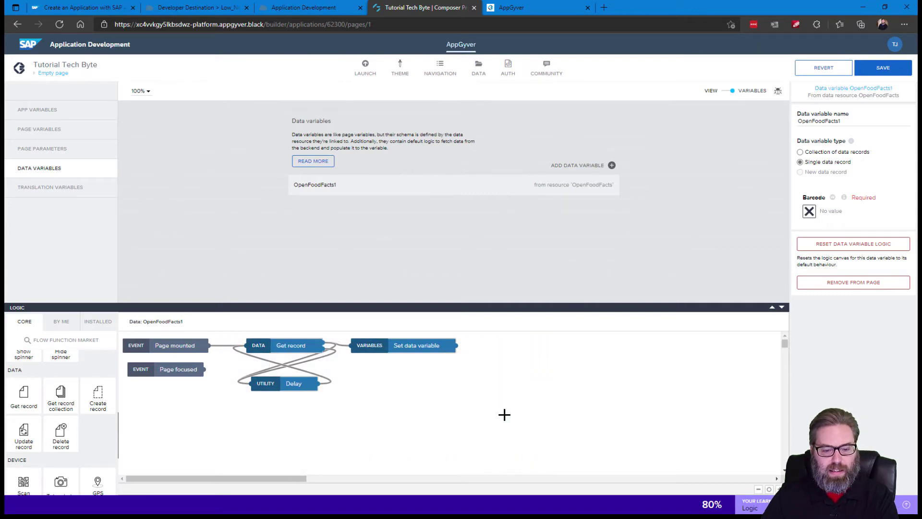
{"action": "left_click", "coordinate": [294, 346]}
{"action": "key", "text": "Delete"}
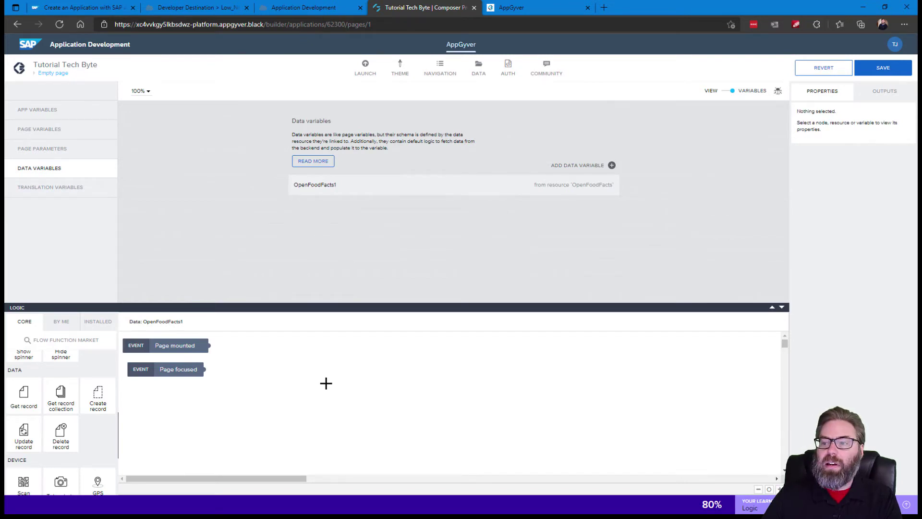
{"action": "left_click", "coordinate": [882, 72]}
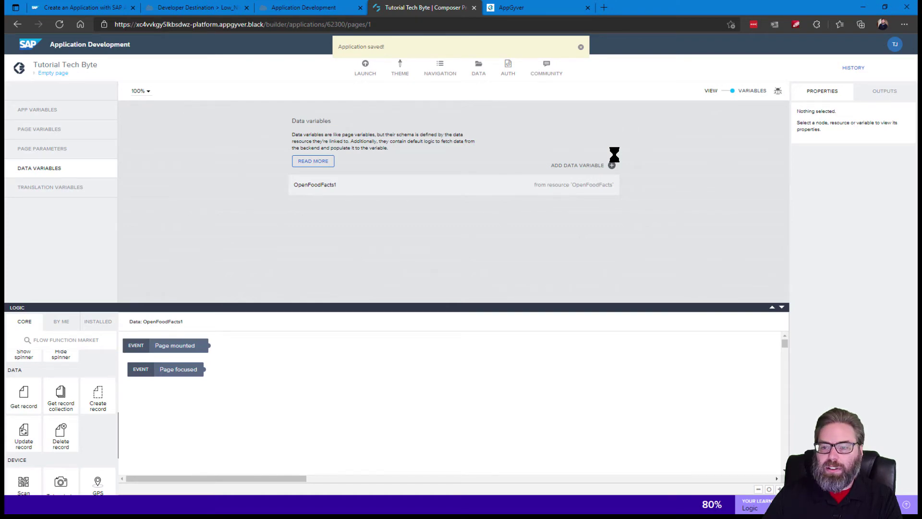
Add a Set data variable node to the Scan button's logic and connect Get record's first output to it.
{"action": "left_click", "coordinate": [710, 94]}
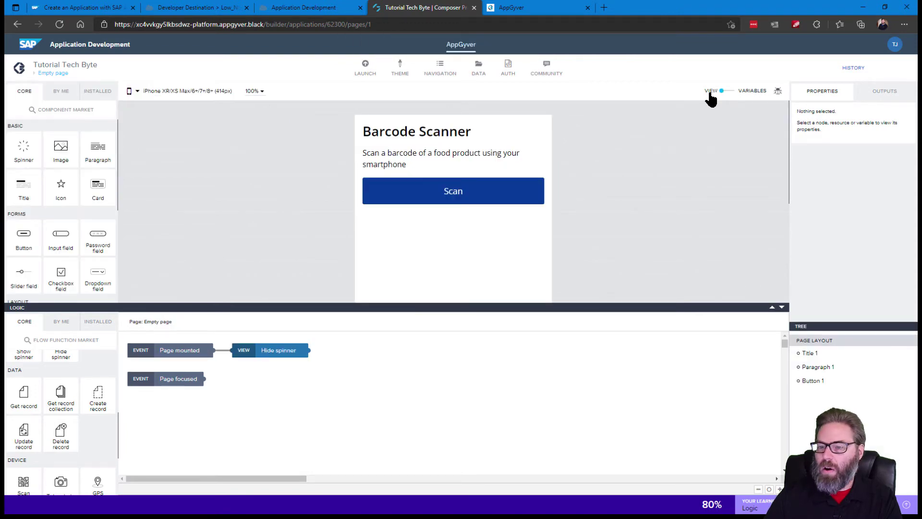
{"action": "left_click", "coordinate": [475, 201]}
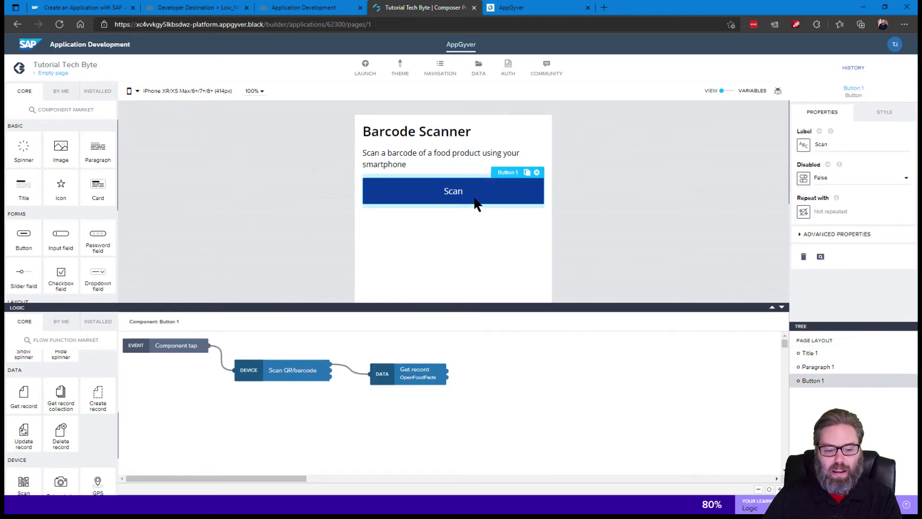
{"action": "left_click", "coordinate": [416, 376]}
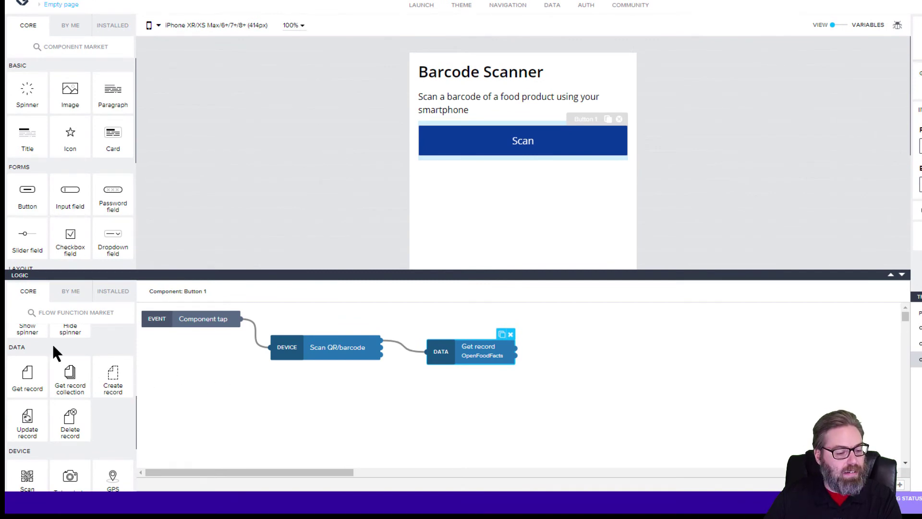
{"action": "scroll", "coordinate": [92, 370], "scroll_direction": "up", "scroll_amount": 2}
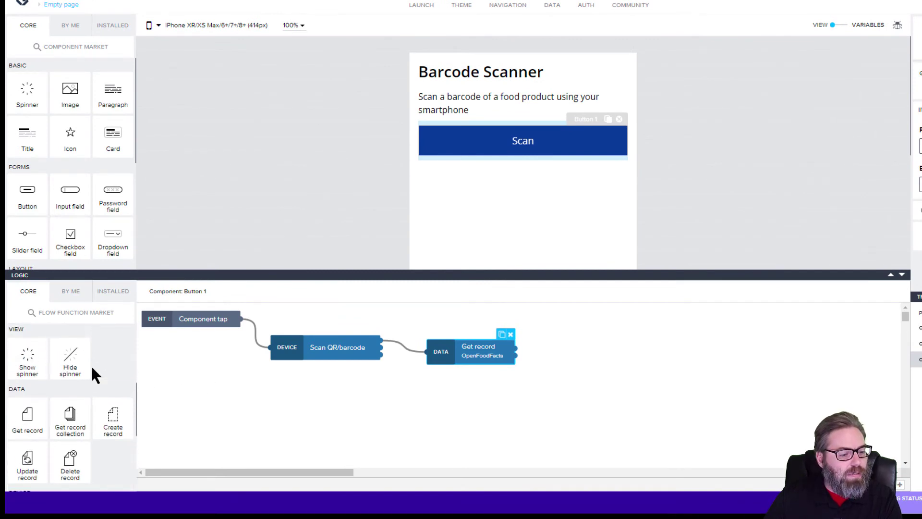
{"action": "scroll", "coordinate": [91, 364], "scroll_direction": "up", "scroll_amount": 3}
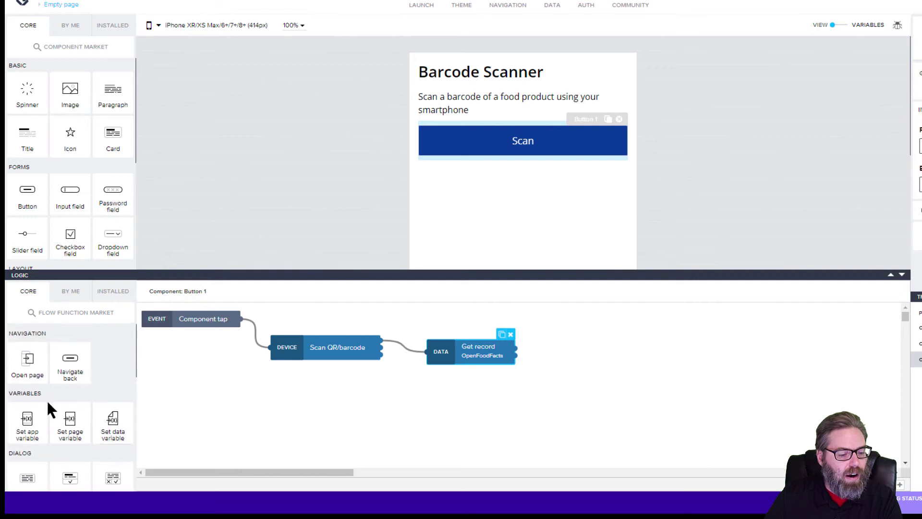
{"action": "left_click_drag", "start_coordinate": [111, 416], "coordinate": [623, 346]}
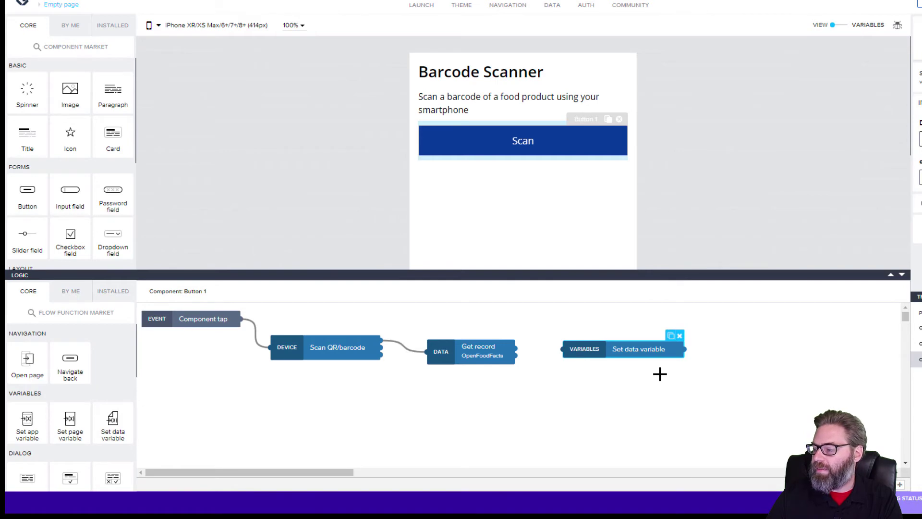
{"action": "left_click", "coordinate": [512, 348]}
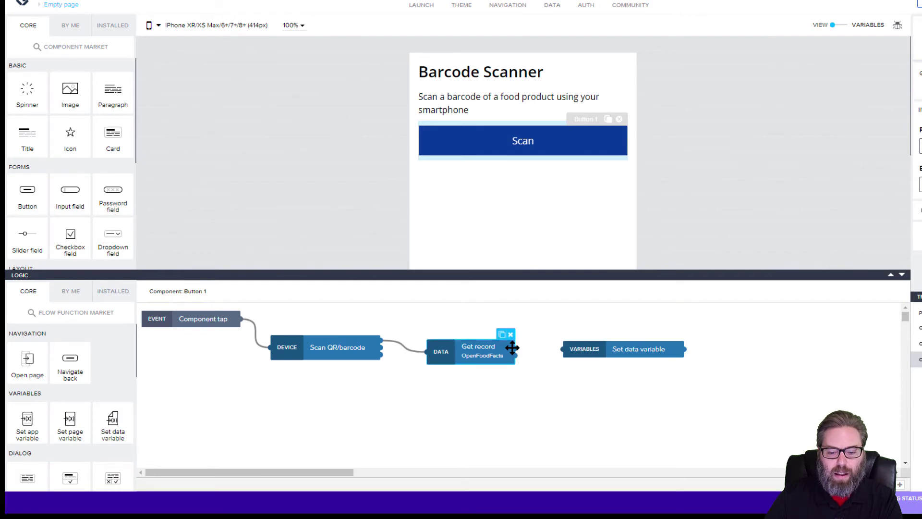
{"action": "left_click_drag", "start_coordinate": [513, 348], "coordinate": [572, 348]}
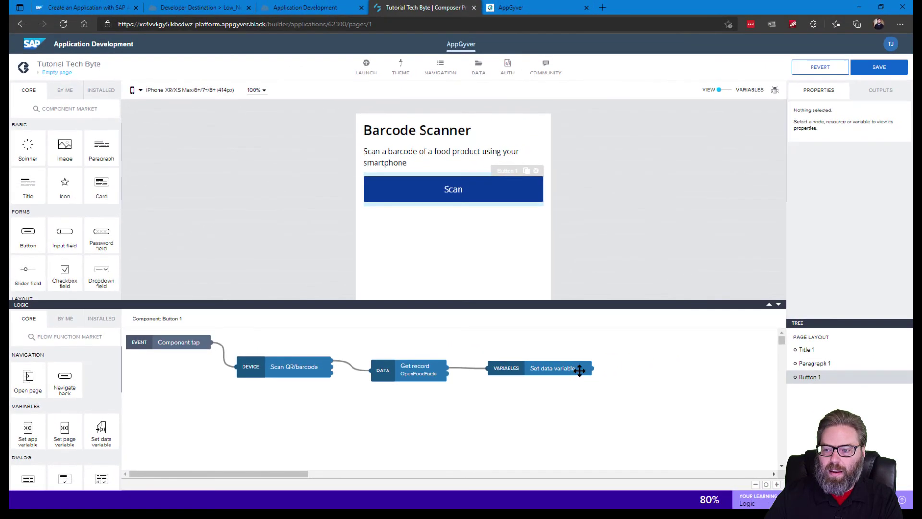
Bind the Set data variable node's data input to the Record output of the Get record node and save the application.
{"action": "left_click", "coordinate": [656, 352]}
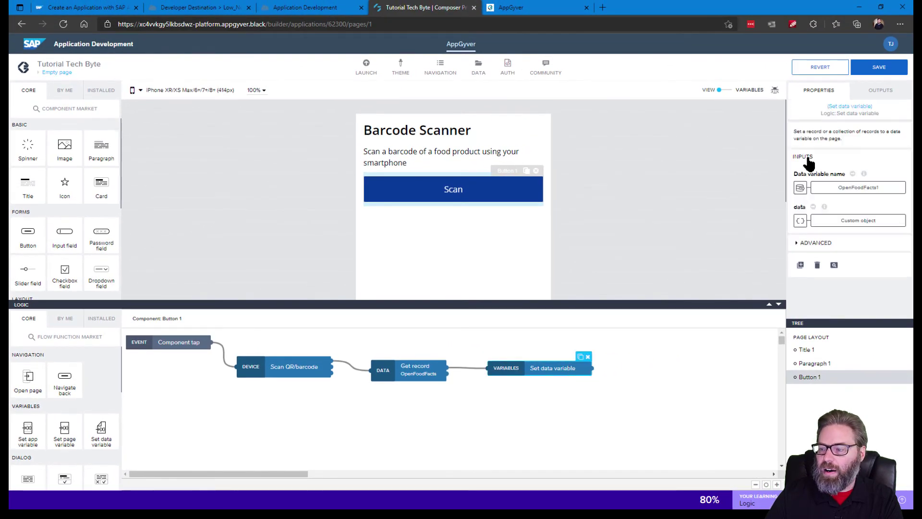
{"action": "left_click", "coordinate": [801, 222]}
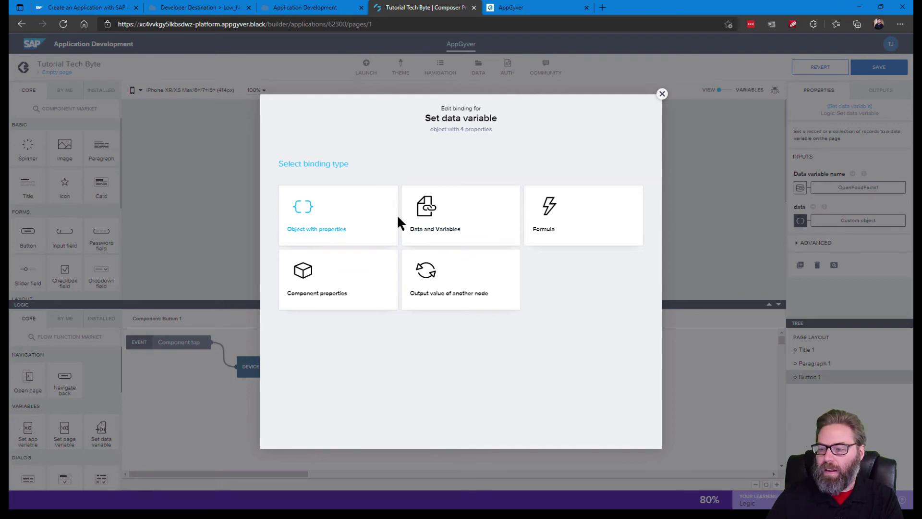
{"action": "left_click", "coordinate": [471, 284]}
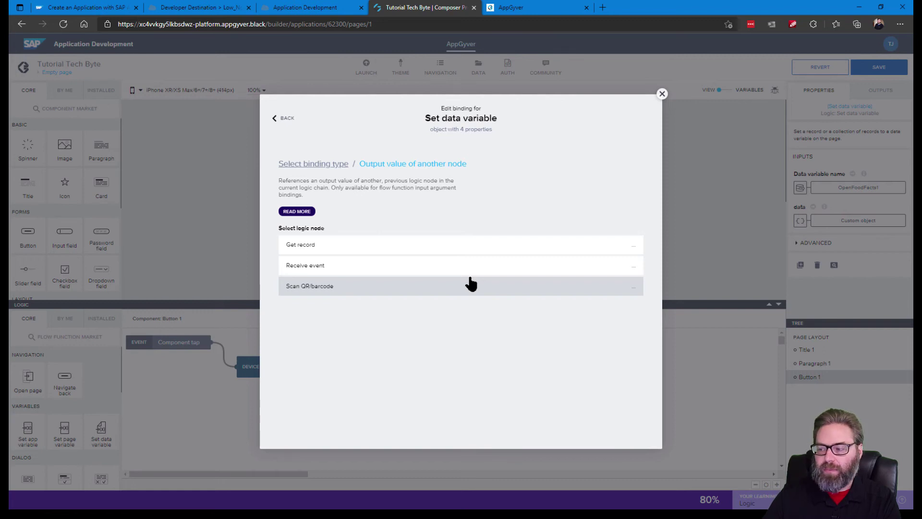
{"action": "left_click", "coordinate": [373, 249]}
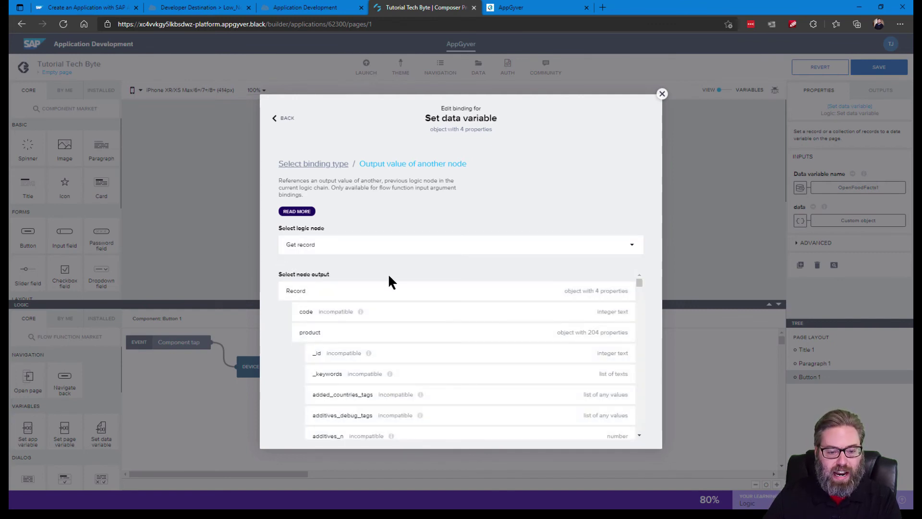
{"action": "scroll", "coordinate": [402, 274], "scroll_direction": "down", "scroll_amount": 3}
{"action": "scroll", "coordinate": [412, 310], "scroll_direction": "down", "scroll_amount": 5}
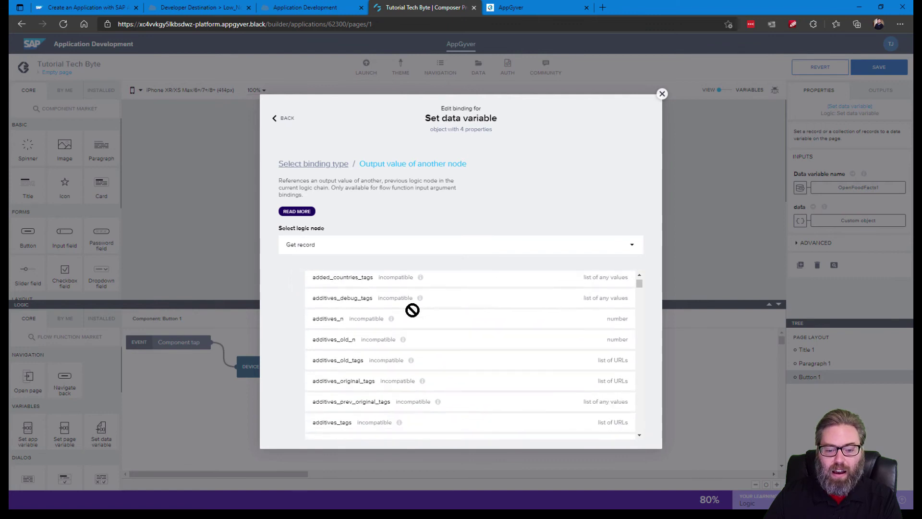
{"action": "scroll", "coordinate": [412, 310], "scroll_direction": "up", "scroll_amount": 8}
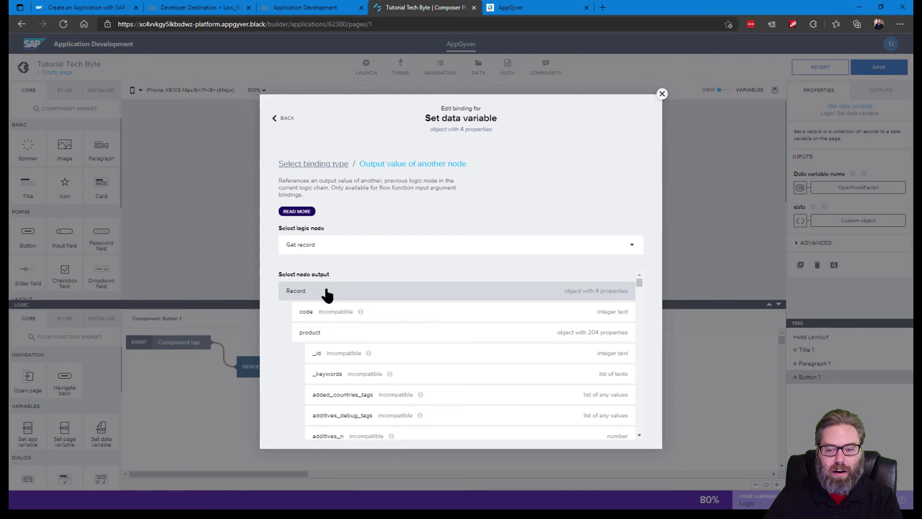
{"action": "left_click", "coordinate": [558, 291]}
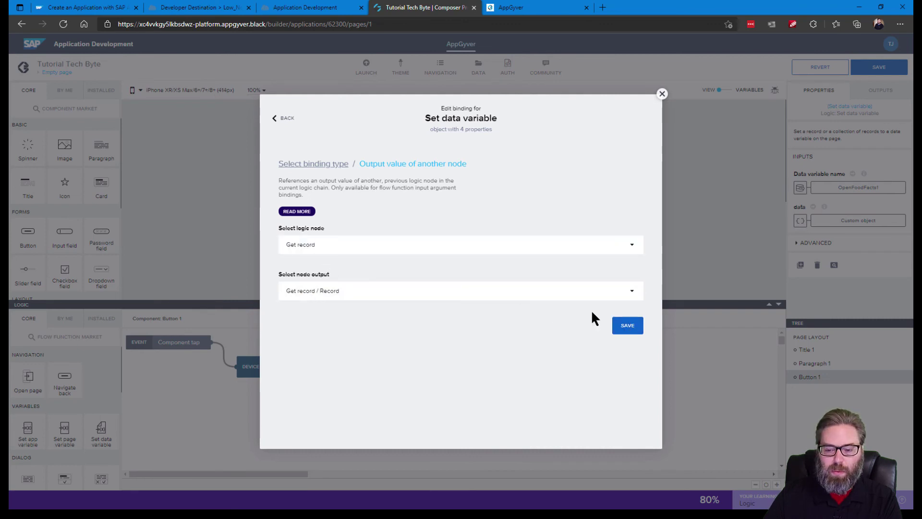
{"action": "left_click", "coordinate": [628, 326]}
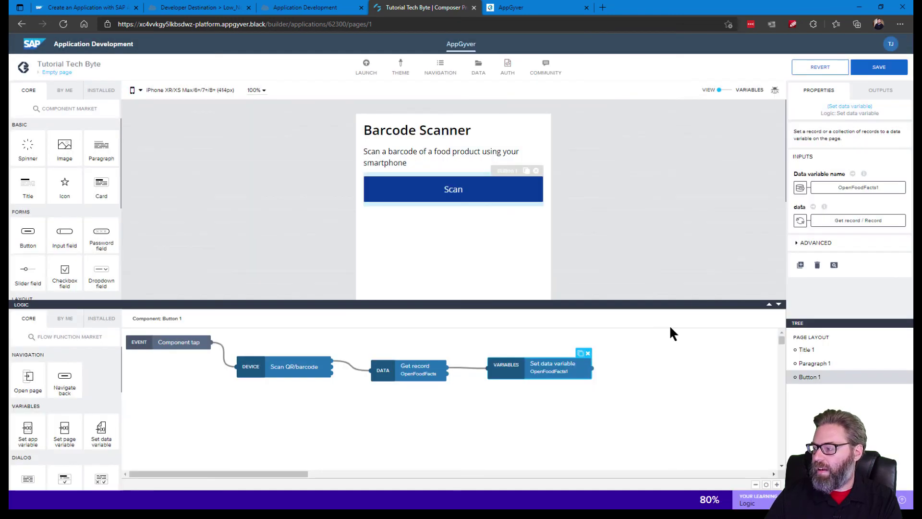
{"action": "left_click", "coordinate": [879, 67]}
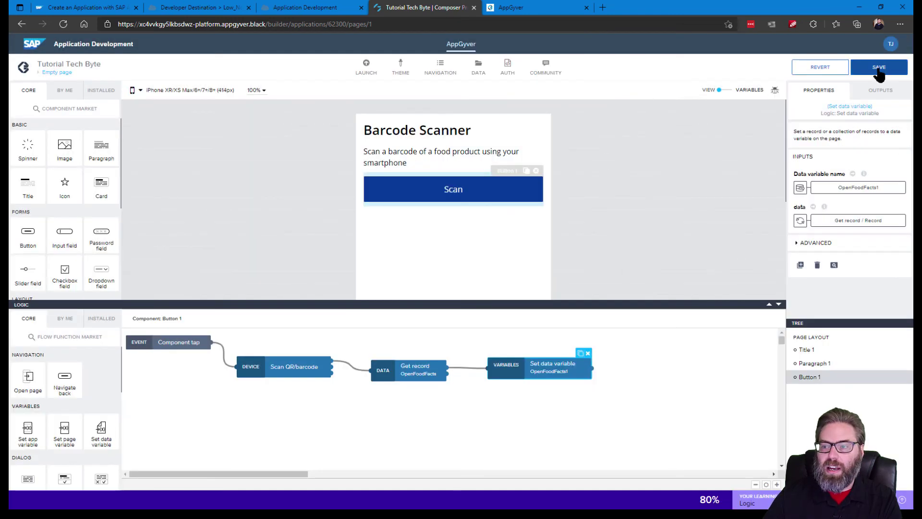